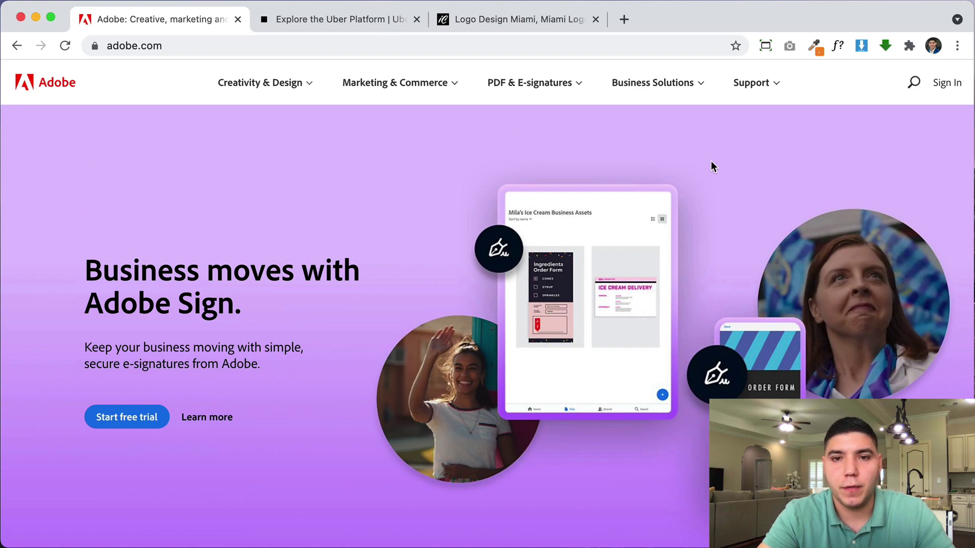
Capture the entire Adobe homepage as one full-page GoFullPage screenshot
{"action": "scroll", "coordinate": [830, 321], "scroll_direction": "down", "scroll_amount": 15}
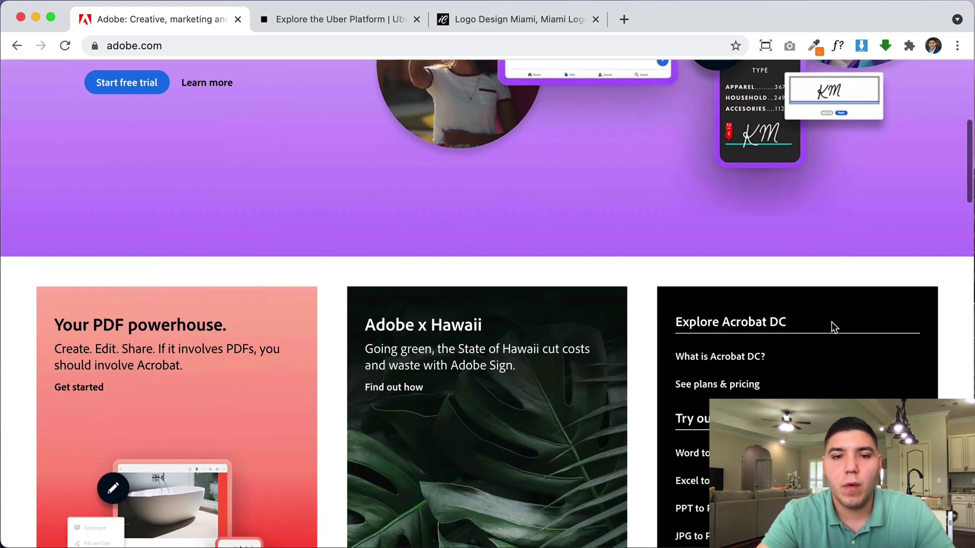
{"action": "scroll", "coordinate": [833, 327], "scroll_direction": "down", "scroll_amount": 10}
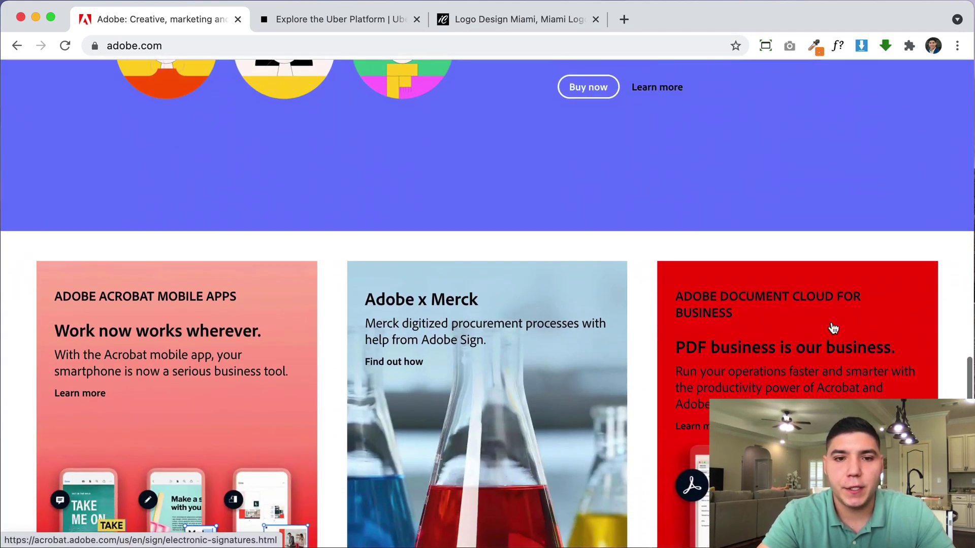
{"action": "scroll", "coordinate": [833, 328], "scroll_direction": "down", "scroll_amount": 10}
{"action": "scroll", "coordinate": [833, 328], "scroll_direction": "up", "scroll_amount": 20}
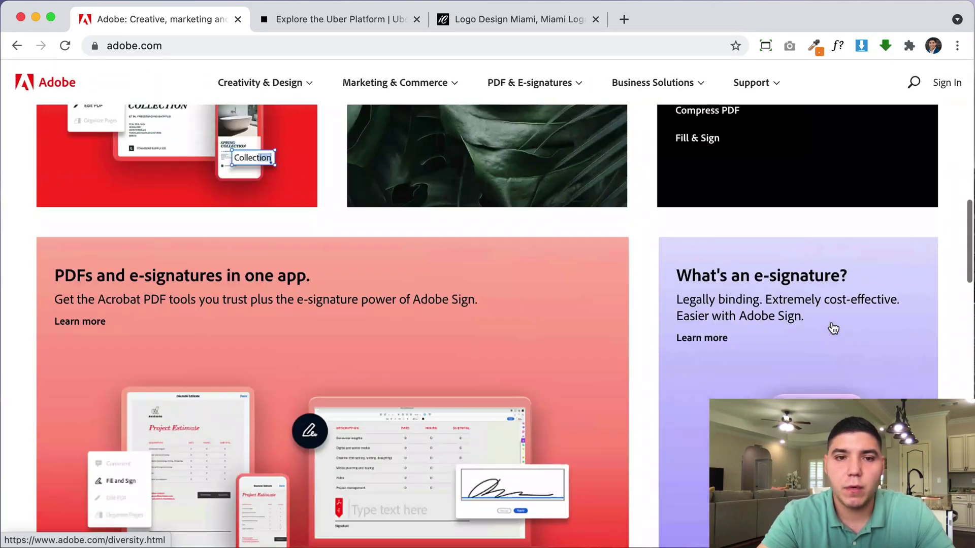
{"action": "scroll", "coordinate": [834, 328], "scroll_direction": "up", "scroll_amount": 2}
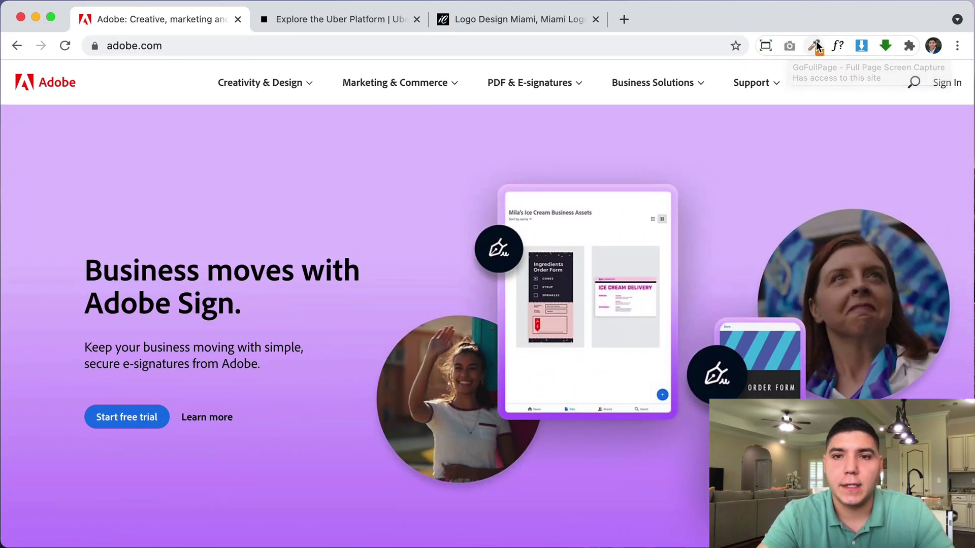
{"action": "left_click", "coordinate": [788, 47]}
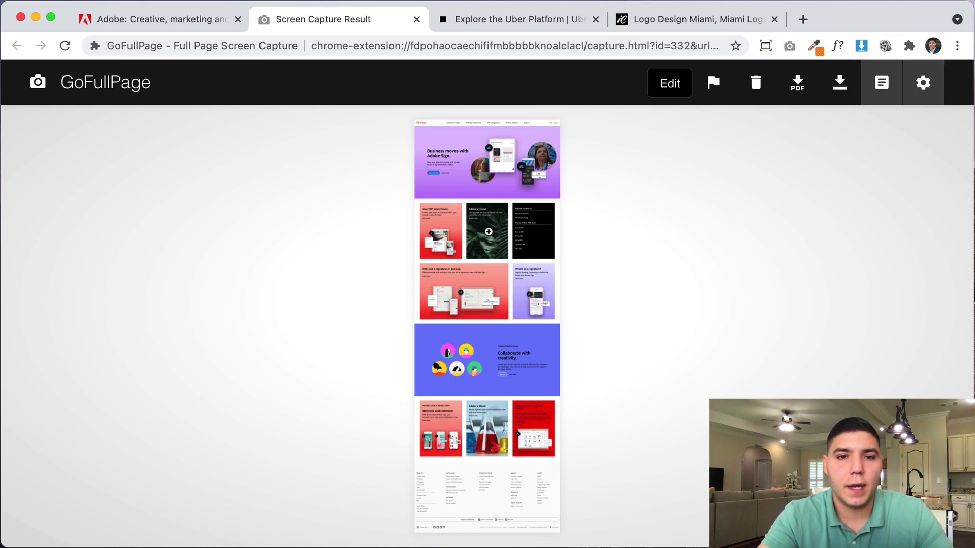
Review the captured screenshot at full size, then close the Screen Capture Result tab
{"action": "left_click", "coordinate": [488, 232]}
{"action": "scroll", "coordinate": [526, 226], "scroll_direction": "up", "scroll_amount": 10}
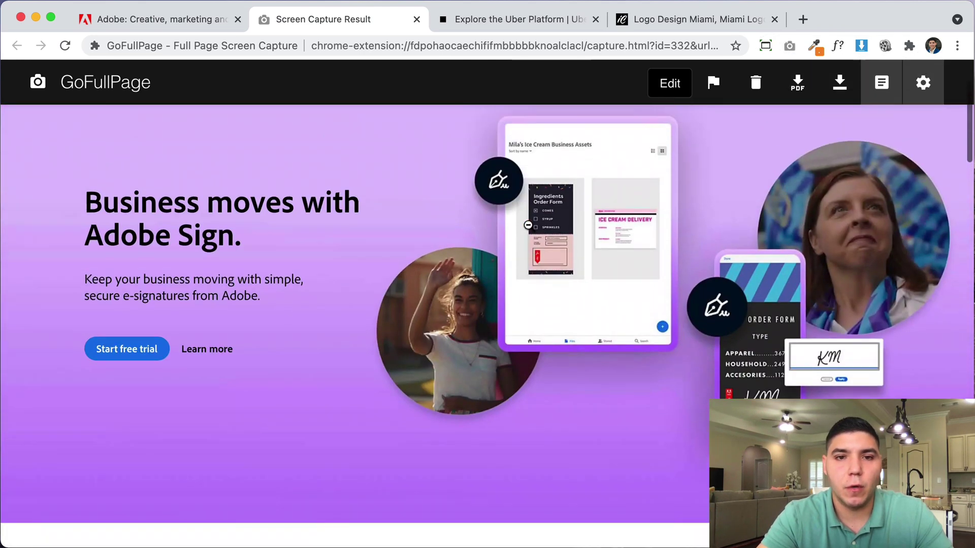
{"action": "scroll", "coordinate": [530, 226], "scroll_direction": "down", "scroll_amount": 15}
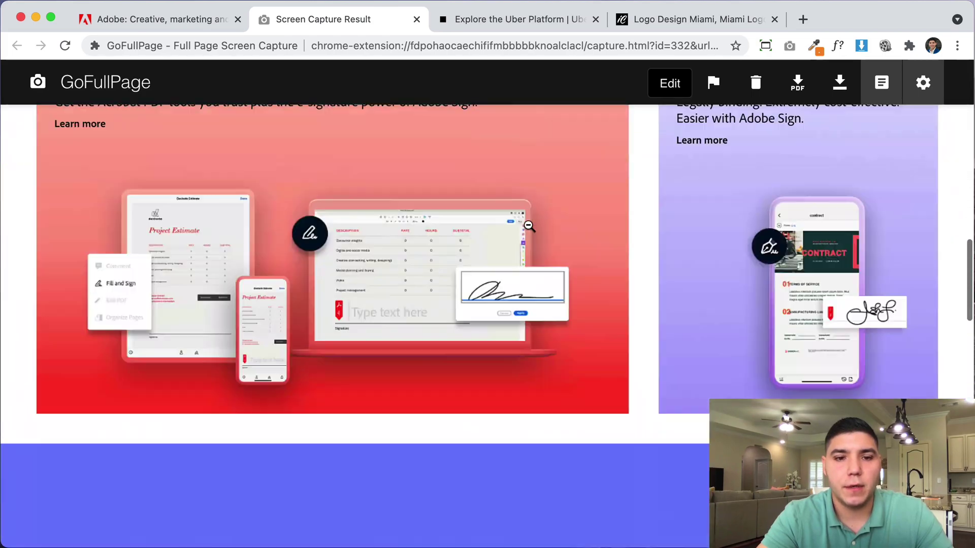
{"action": "scroll", "coordinate": [529, 227], "scroll_direction": "down", "scroll_amount": 15}
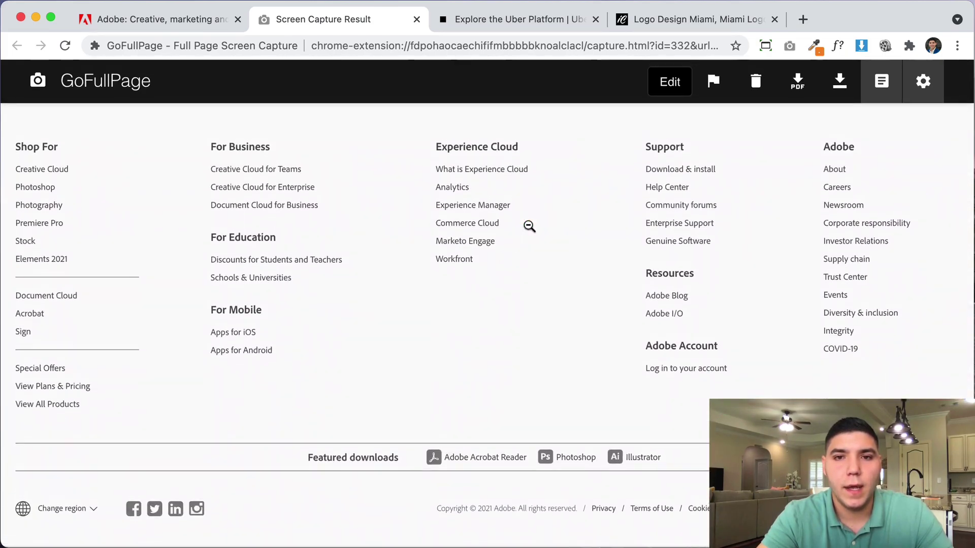
{"action": "scroll", "coordinate": [528, 227], "scroll_direction": "up", "scroll_amount": 15}
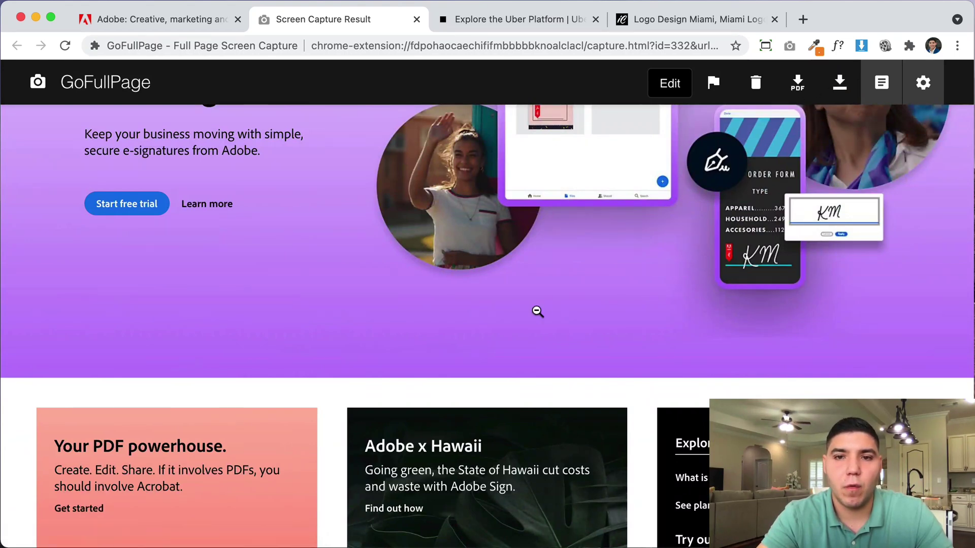
{"action": "scroll", "coordinate": [537, 311], "scroll_direction": "up", "scroll_amount": 5}
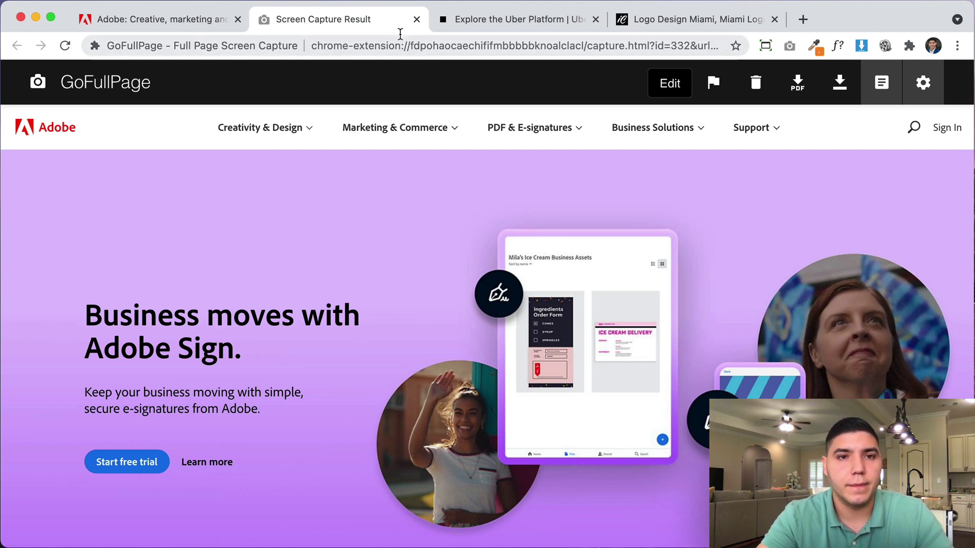
{"action": "left_click", "coordinate": [417, 19]}
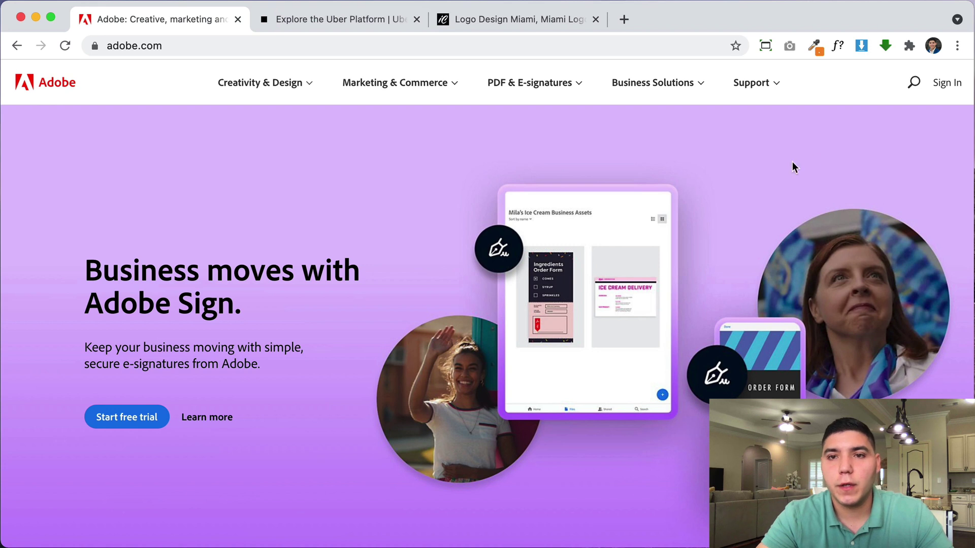
Copy the Start free trial button's blue #1165D0 with ColorZilla's page color picker
{"action": "left_click", "coordinate": [815, 47]}
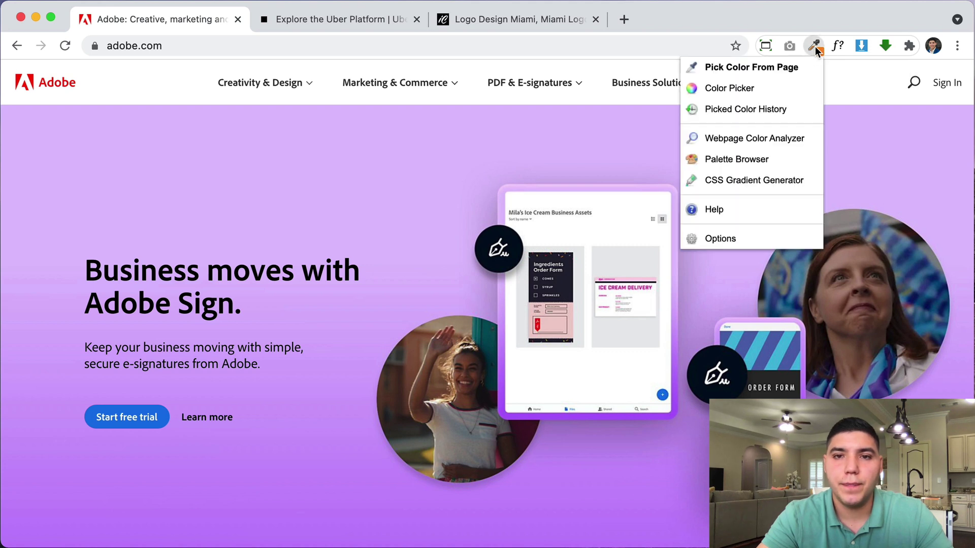
{"action": "left_click", "coordinate": [742, 71]}
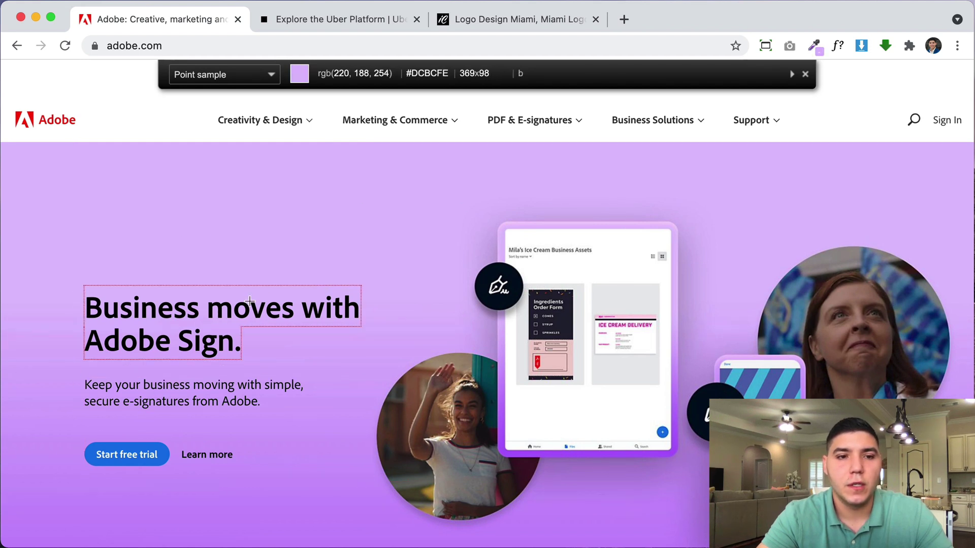
{"action": "left_click", "coordinate": [132, 450]}
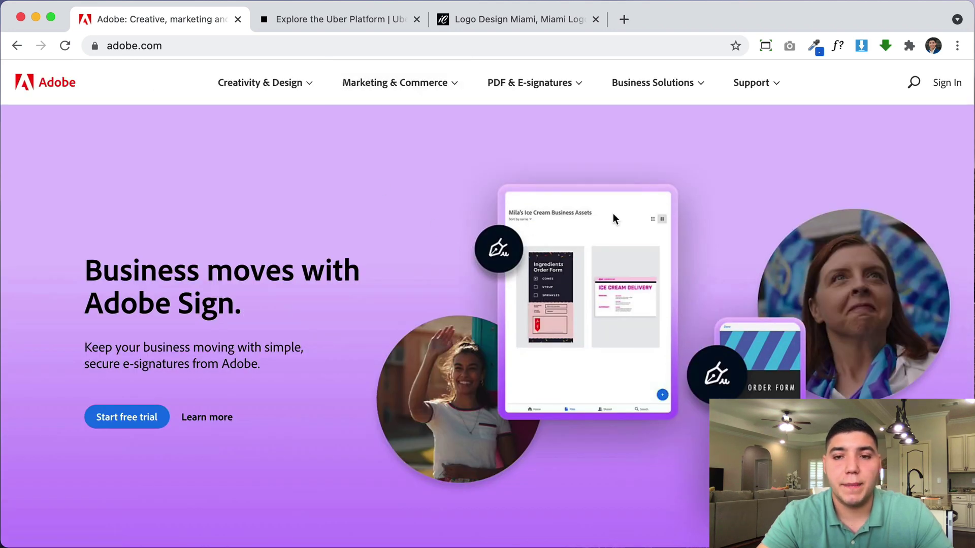
Copy the hero background's purple #CB99FD with ColorZilla's page color picker
{"action": "left_click", "coordinate": [815, 46]}
{"action": "left_click", "coordinate": [780, 66]}
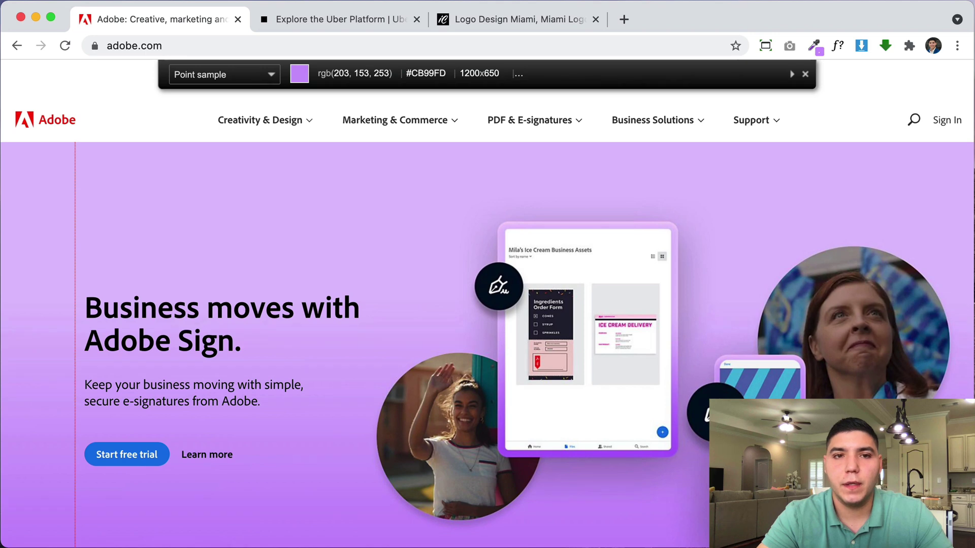
{"action": "left_click", "coordinate": [75, 254]}
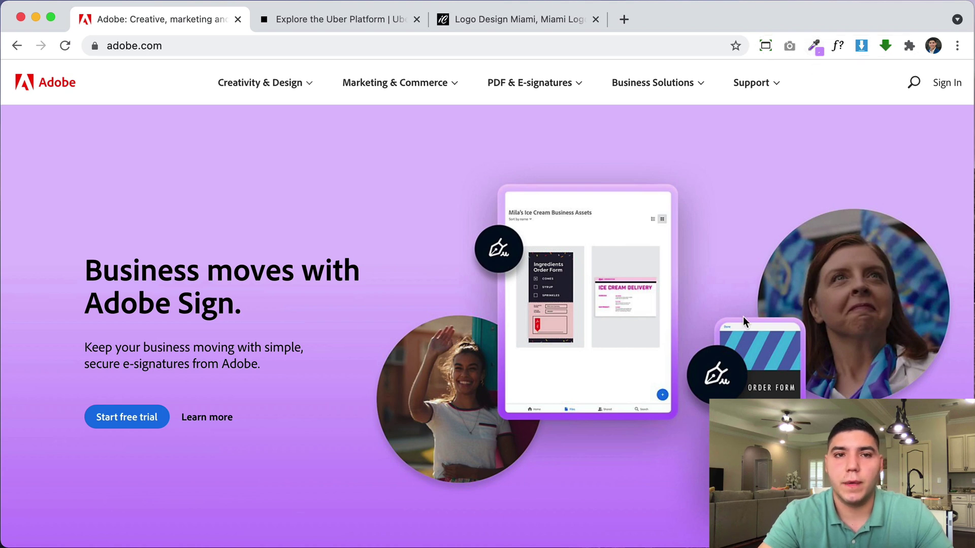
On the Uber page, use WhatFont to identify the headline as UberMove 500, 52px, black
{"action": "left_click", "coordinate": [307, 22]}
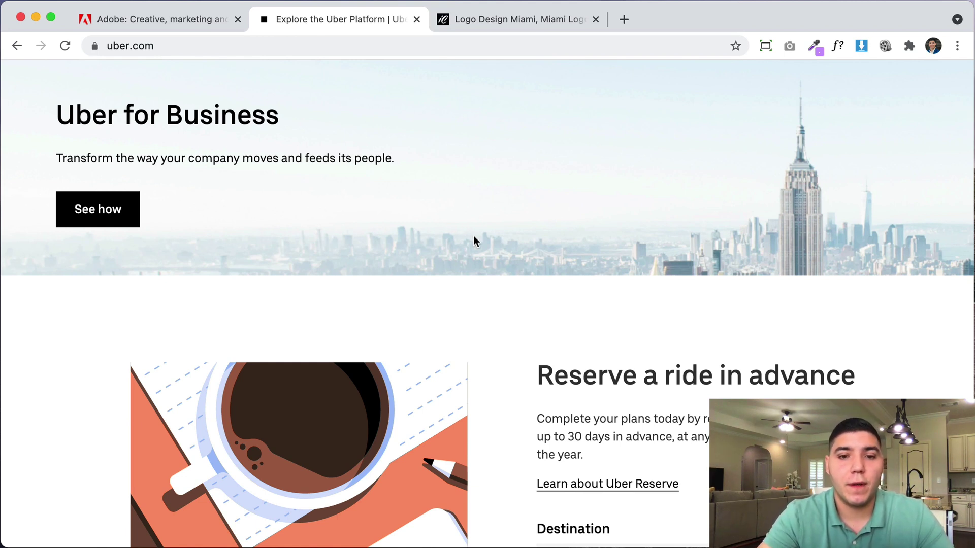
{"action": "scroll", "coordinate": [569, 376], "scroll_direction": "down", "scroll_amount": 5}
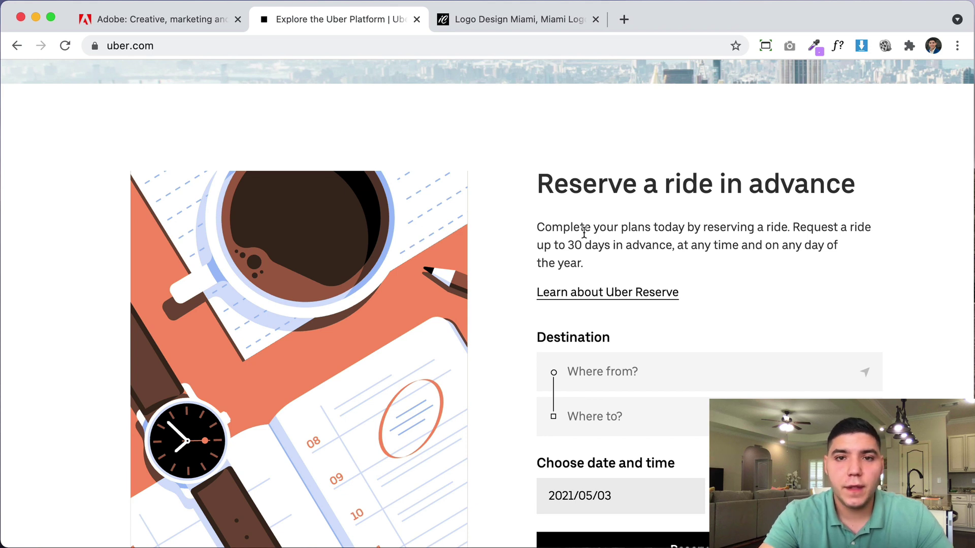
{"action": "left_click", "coordinate": [837, 46]}
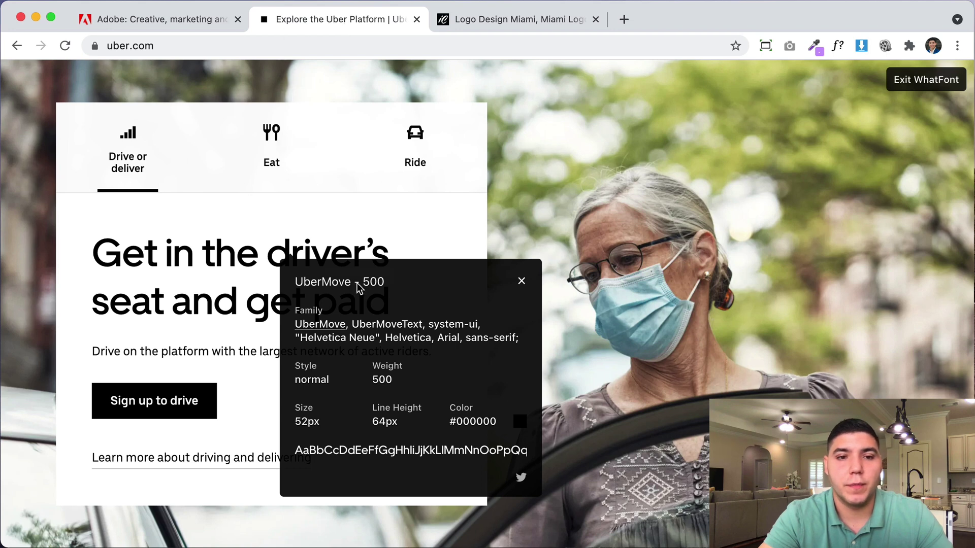
Activate WhatFont on adobe.com, then on the Logo Design Miami page
{"action": "left_click", "coordinate": [163, 22]}
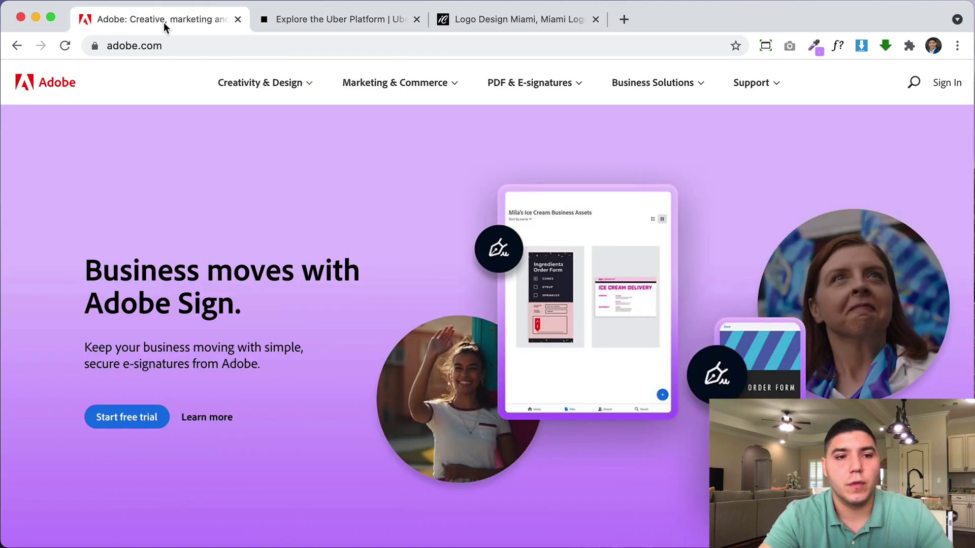
{"action": "left_click", "coordinate": [837, 46]}
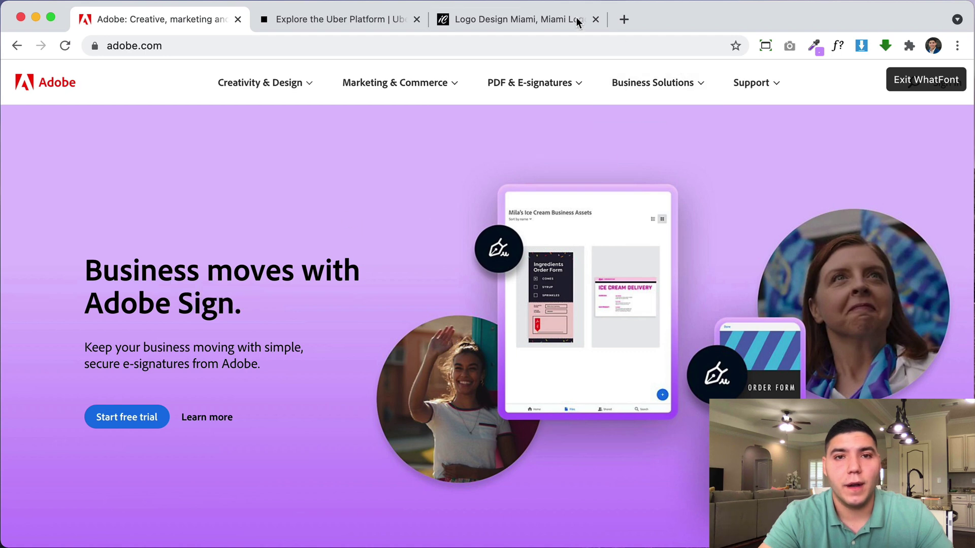
{"action": "left_click", "coordinate": [525, 19]}
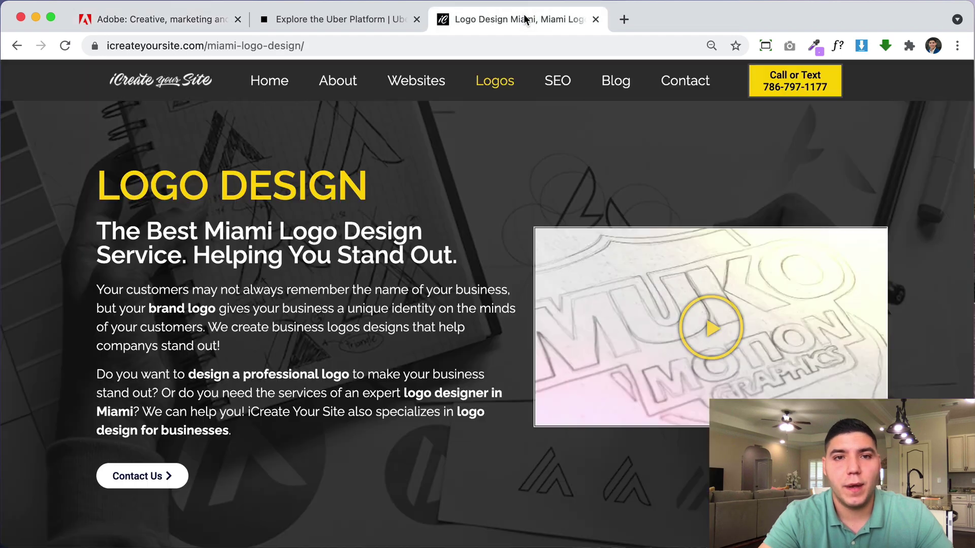
{"action": "left_click", "coordinate": [839, 47]}
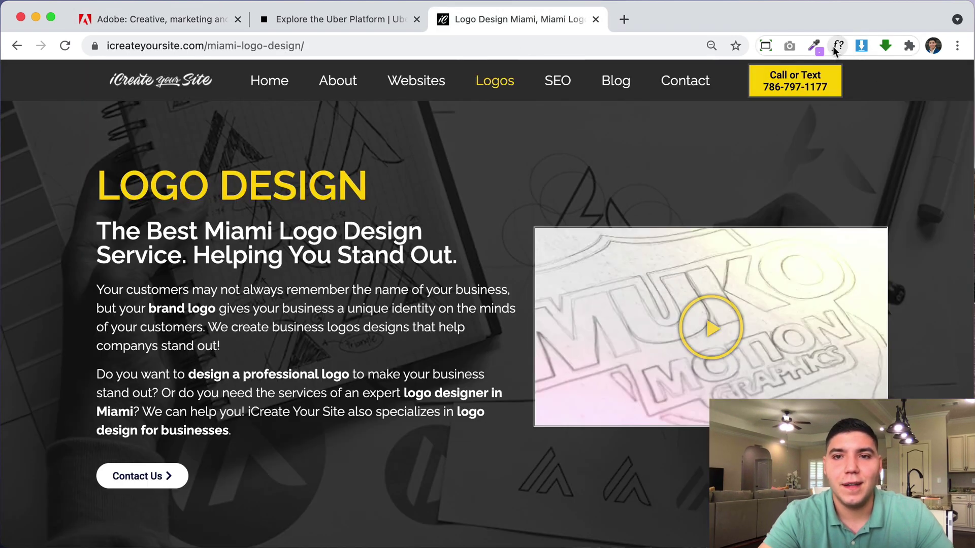
Read the fonts: Raleway 600 heading, Raleway 400 intro, Roboto 300 services paragraph
{"action": "left_click", "coordinate": [178, 196]}
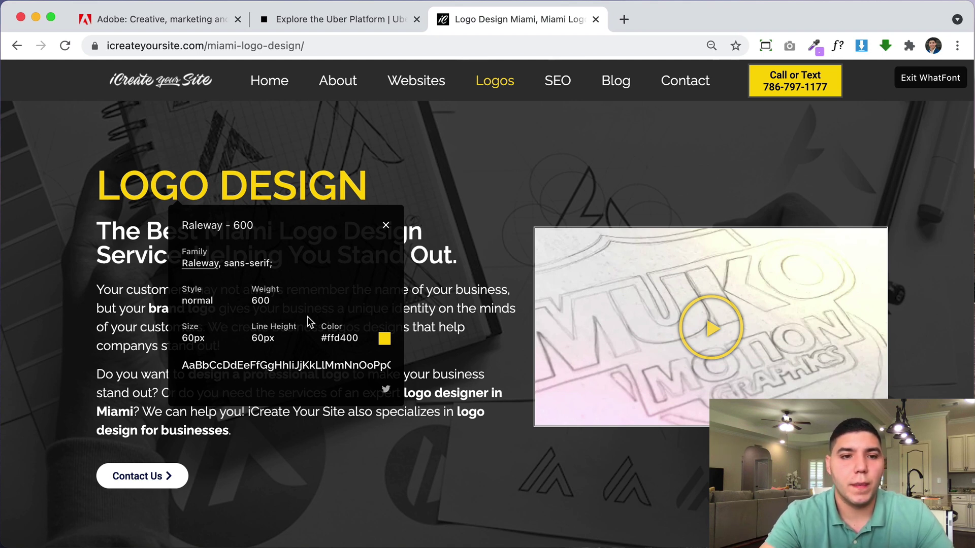
{"action": "left_click", "coordinate": [136, 330]}
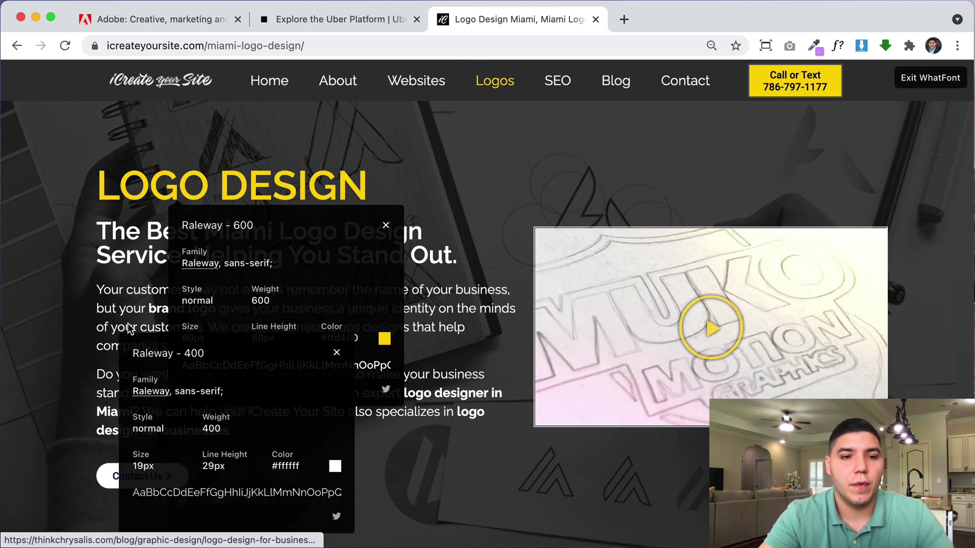
{"action": "scroll", "coordinate": [522, 378], "scroll_direction": "down", "scroll_amount": 15}
{"action": "scroll", "coordinate": [522, 376], "scroll_direction": "up", "scroll_amount": 9}
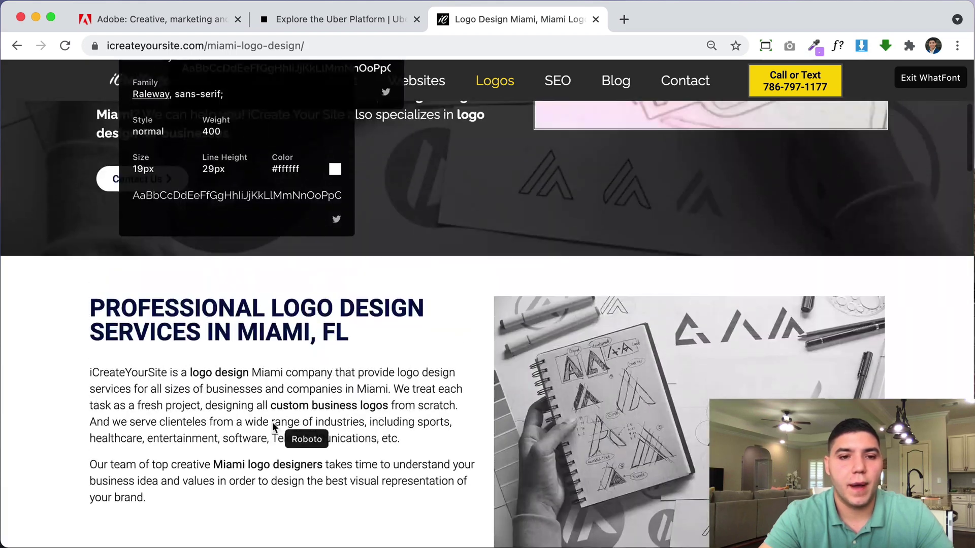
{"action": "left_click", "coordinate": [273, 423]}
{"action": "scroll", "coordinate": [272, 419], "scroll_direction": "down", "scroll_amount": 4}
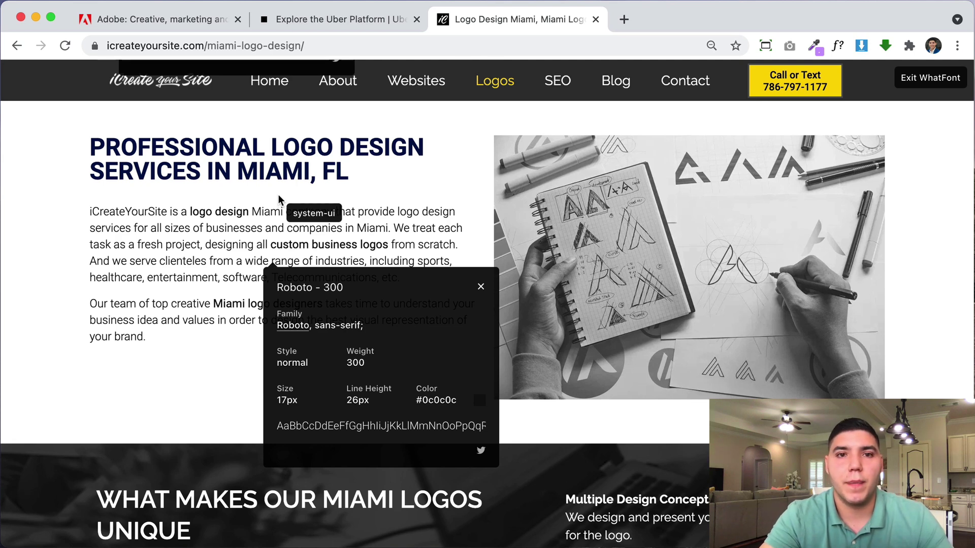
{"action": "scroll", "coordinate": [333, 350], "scroll_direction": "up", "scroll_amount": 10}
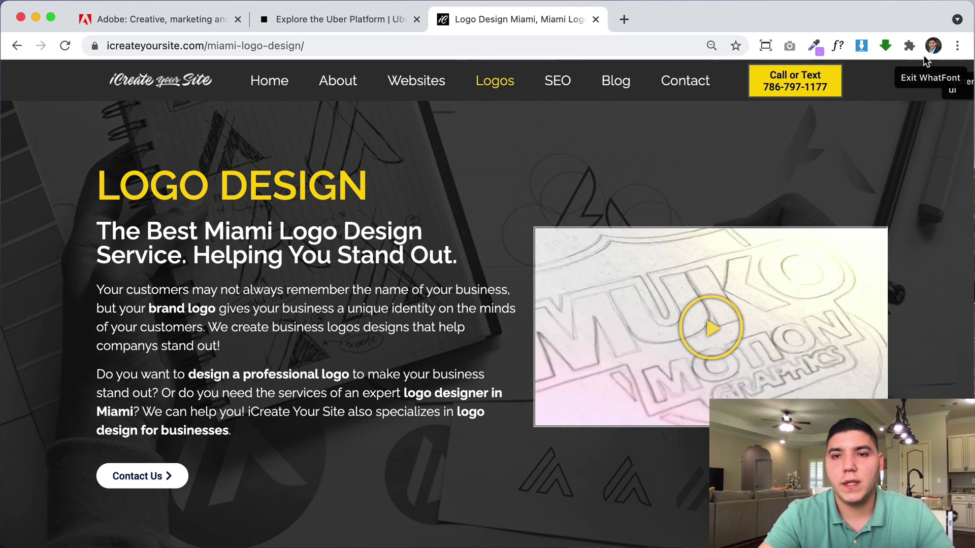
{"action": "left_click", "coordinate": [861, 47]}
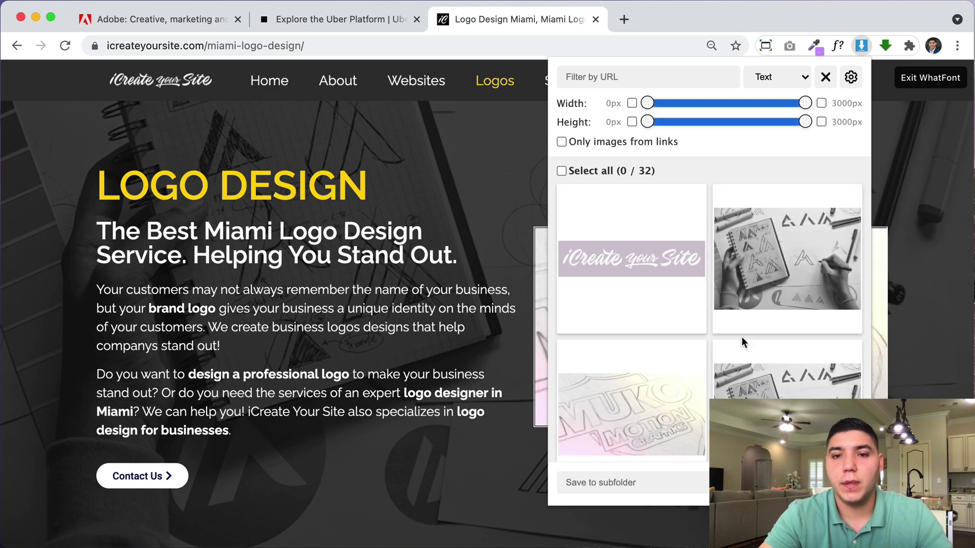
{"action": "scroll", "coordinate": [742, 337], "scroll_direction": "down", "scroll_amount": 5}
{"action": "scroll", "coordinate": [741, 337], "scroll_direction": "down", "scroll_amount": 10}
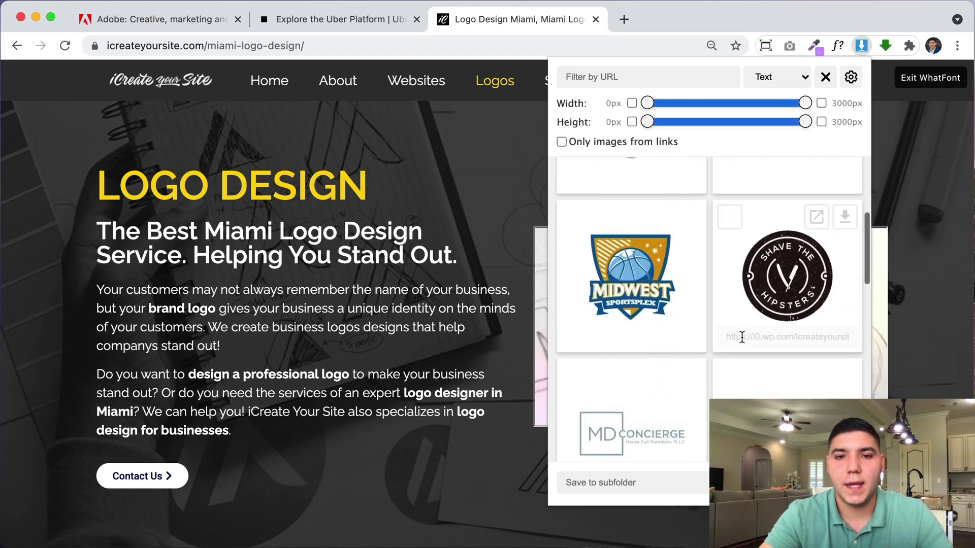
{"action": "scroll", "coordinate": [743, 343], "scroll_direction": "down", "scroll_amount": 10}
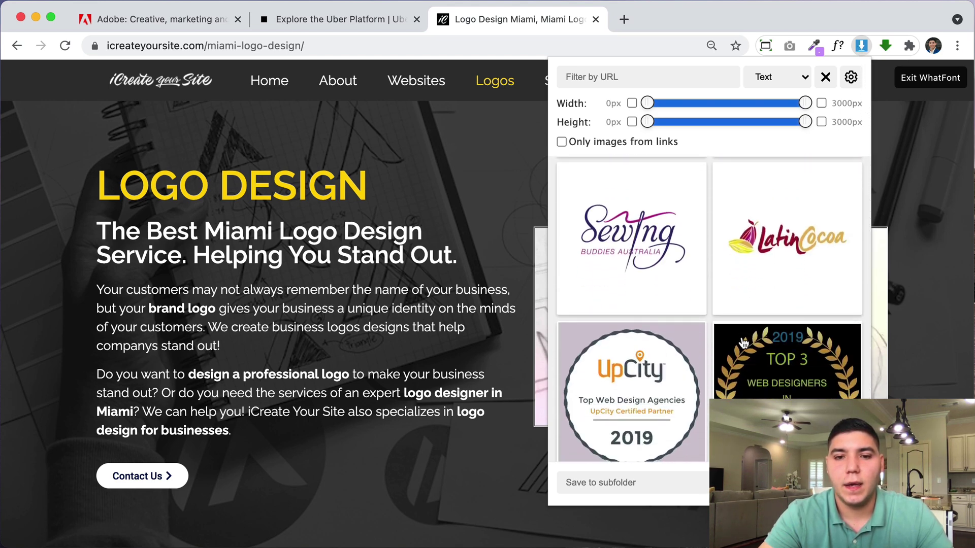
{"action": "mouse_move", "coordinate": [625, 190]}
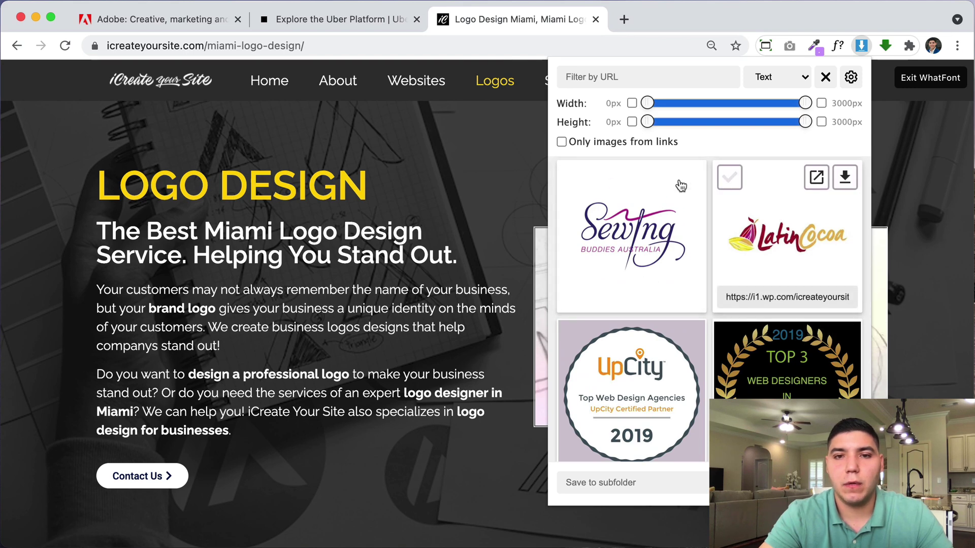
{"action": "mouse_move", "coordinate": [755, 333]}
{"action": "scroll", "coordinate": [755, 333], "scroll_direction": "down", "scroll_amount": 15}
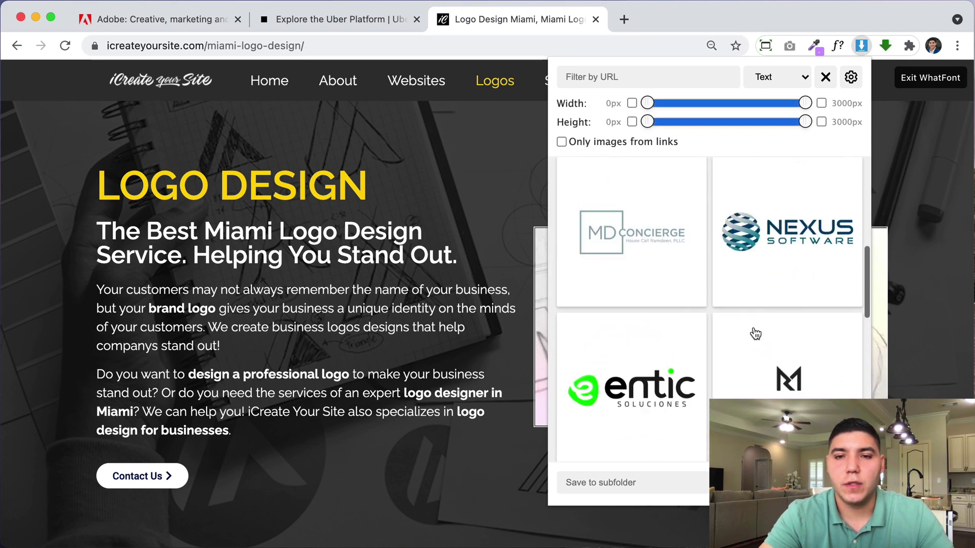
{"action": "scroll", "coordinate": [754, 332], "scroll_direction": "up", "scroll_amount": 20}
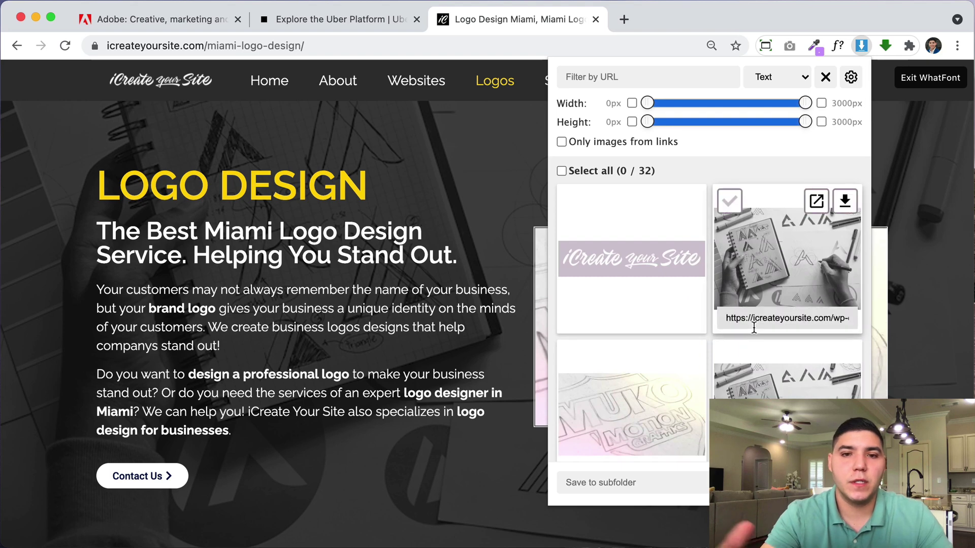
{"action": "left_click", "coordinate": [909, 151]}
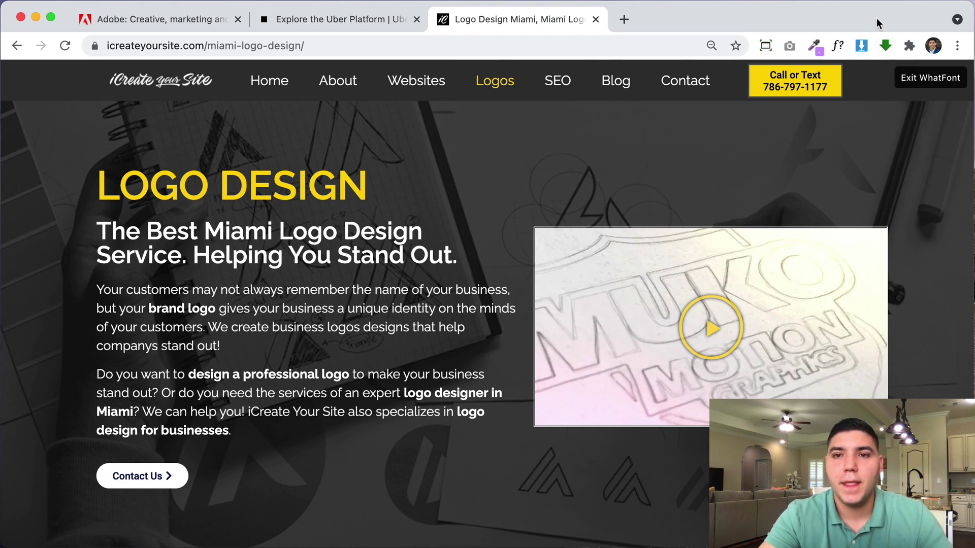
{"action": "left_click", "coordinate": [884, 46]}
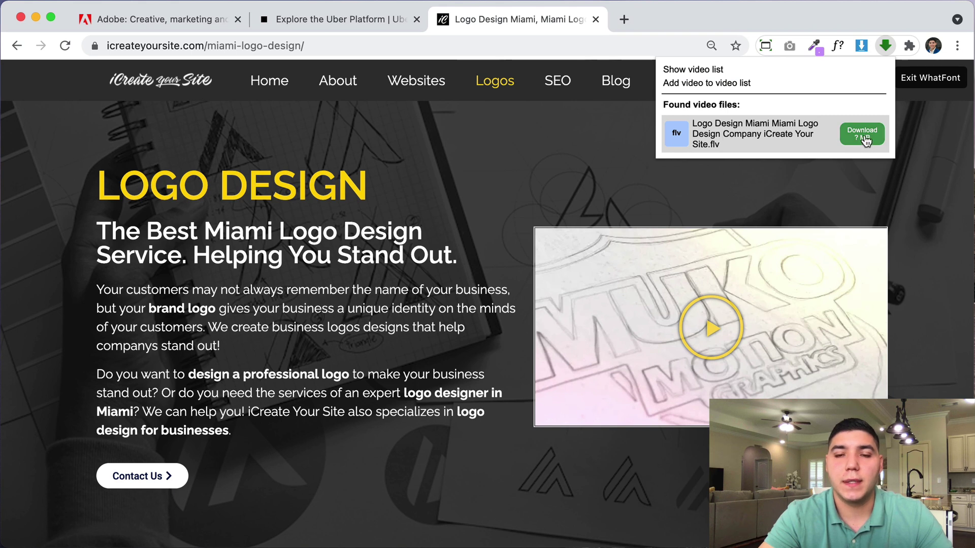
{"action": "left_click", "coordinate": [906, 134]}
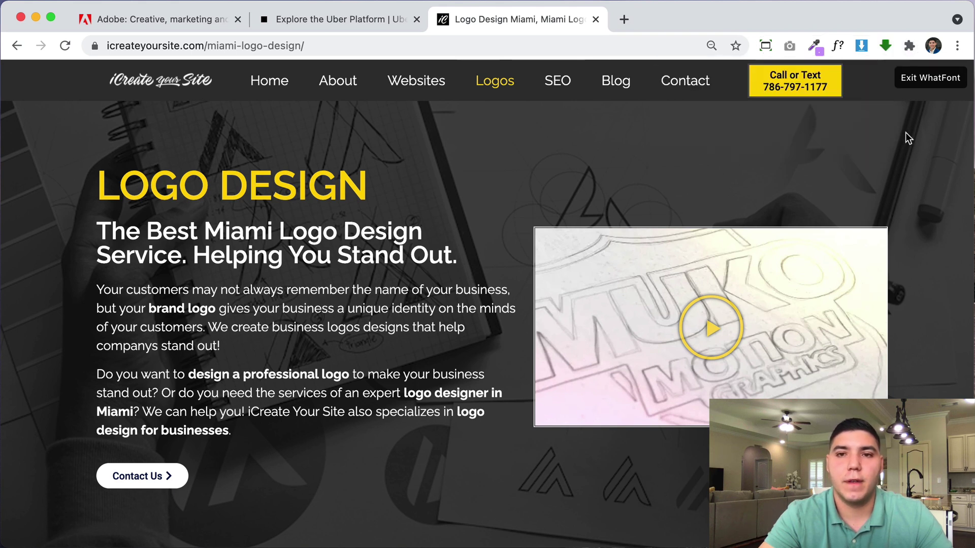